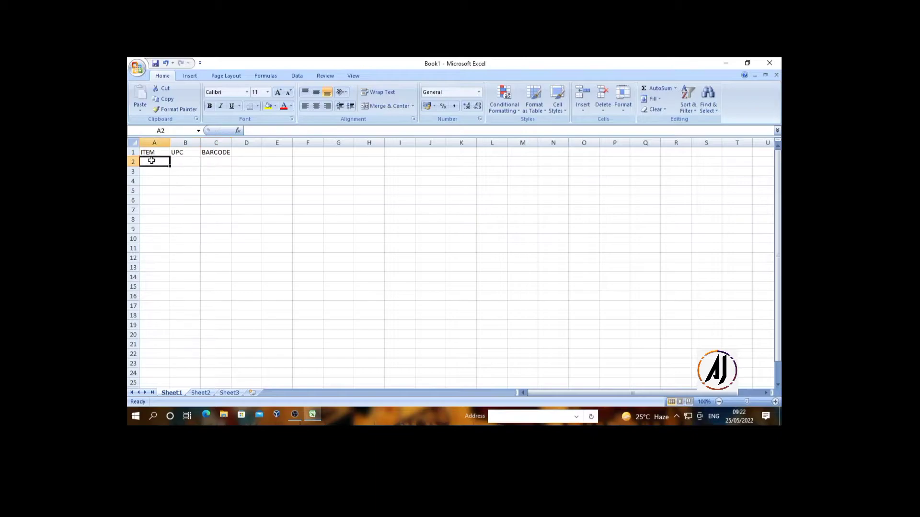
Step: Make the ITEM, UPC and BARCODE headers in row 1 bold and centred
left_click_drag(214, 172, 224, 155)
double_click(152, 162)
left_click(210, 106)
left_click(316, 106)
left_click(277, 181)
Step: Widen columns A to C and give the header cells a yellow fill with red text
left_click_drag(169, 142, 312, 154)
left_click(268, 106)
left_click(284, 106)
left_click(290, 205)
left_click_drag(158, 153, 322, 152)
left_click(188, 162)
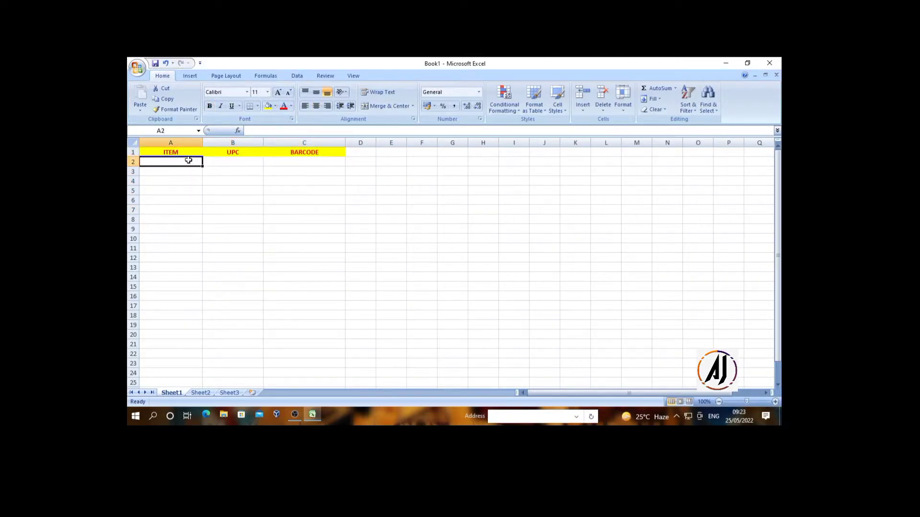
Step: Enter VIVO, OPPO, REDMI and NOKIA as the items in cells A2 to A5
type("VIVO")
key("Return")
type("OPPO")
key("Return")
type("REDME")
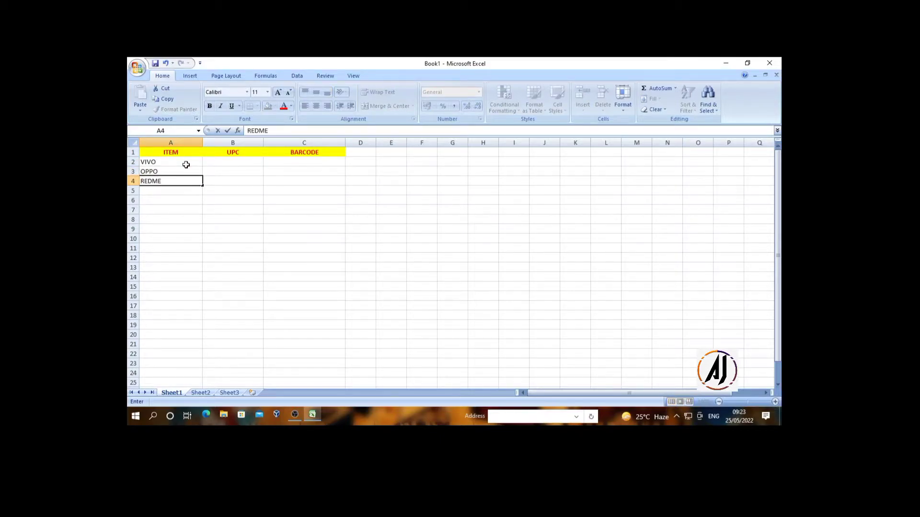
key("BackSpace")
type("I")
key("Return")
type("S")
key("BackSpace")
type("NOKIA")
key("BackSpace")
type("A")
left_click(233, 161)
type("56185264")
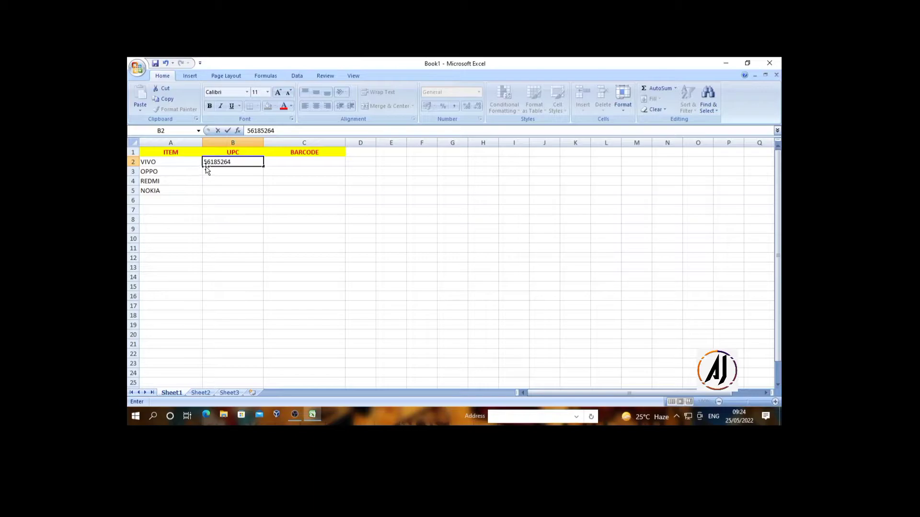
type("452")
left_click(256, 168)
type("4586124d631")
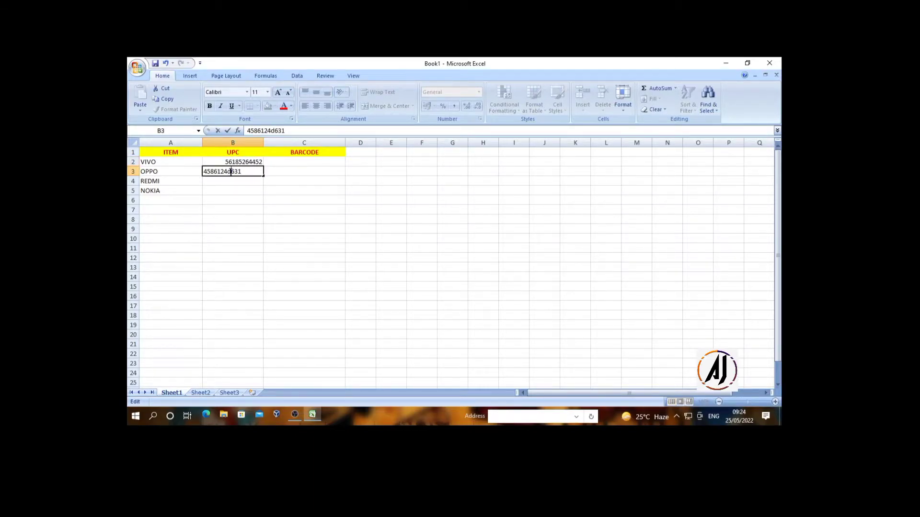
left_click(288, 168)
left_click(245, 170)
Step: Enter the UPC 452358SD5D5 for REDMI in B4 and 65W35332545 for NOKIA in B5
key("Down")
type("452358SD5D5")
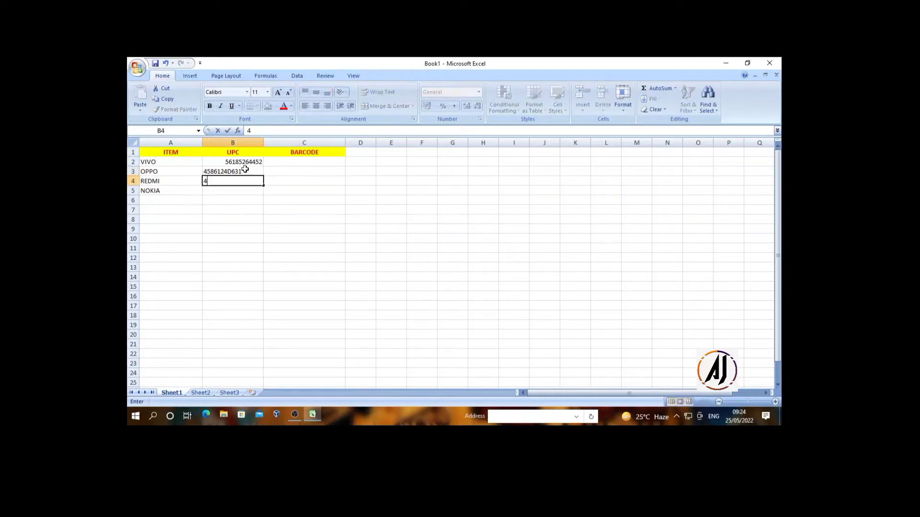
key("BackSpace")
key("Return")
type("685FF")
key("BackSpace")
key("BackSpace")
key("BackSpace")
key("BackSpace")
type("5W353")
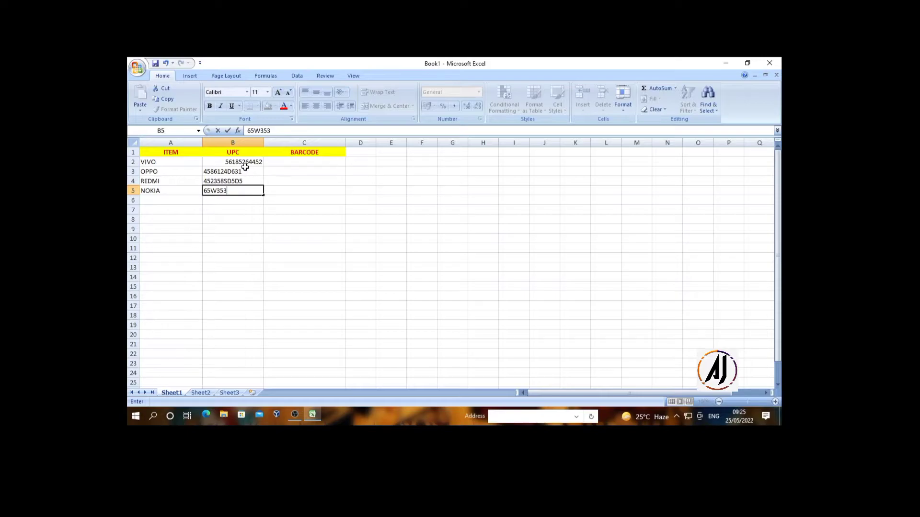
type("325")
type("45")
key("Return")
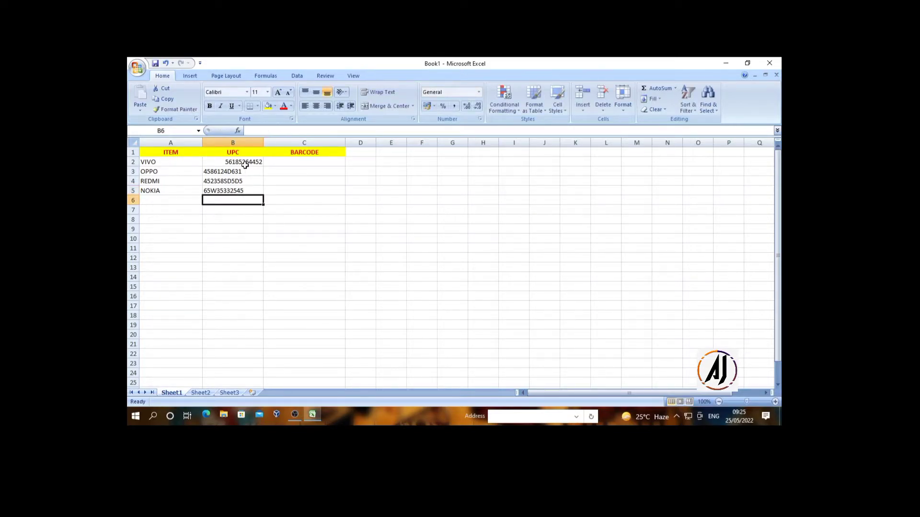
key("Up")
key("Up")
key("Up")
key("Up")
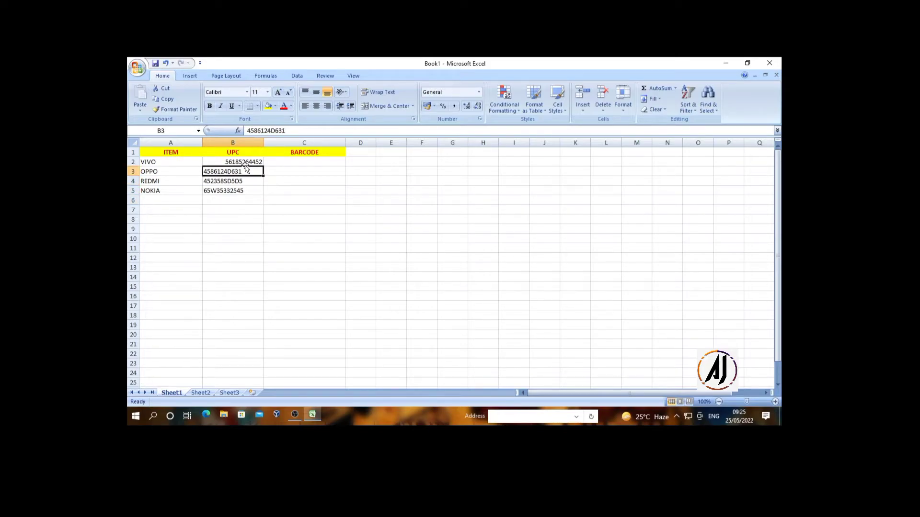
key("Right")
key("Right")
key("Down")
key("Up")
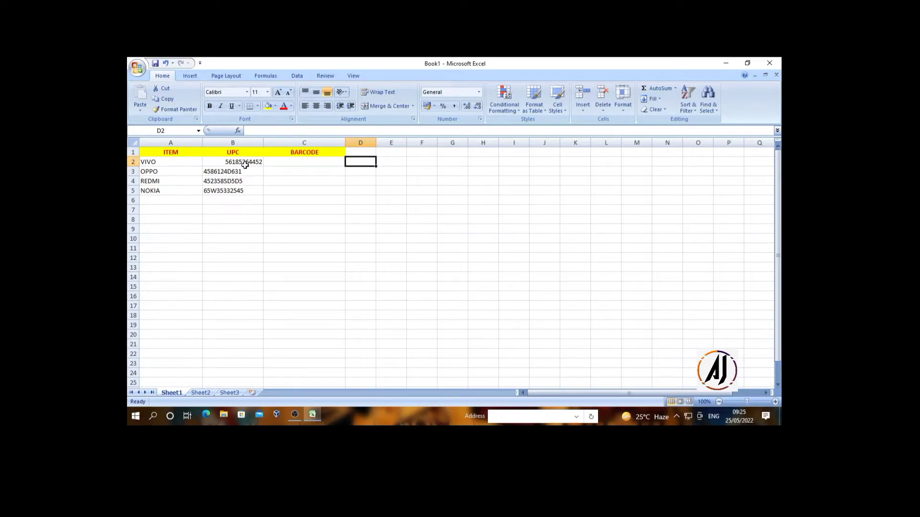
key("Left")
key("Left")
key("Right")
key("Up")
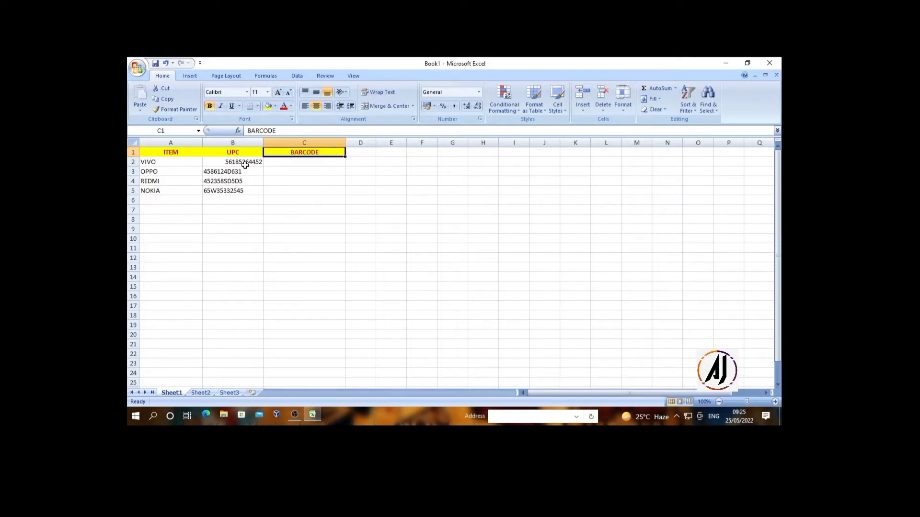
left_click(245, 165)
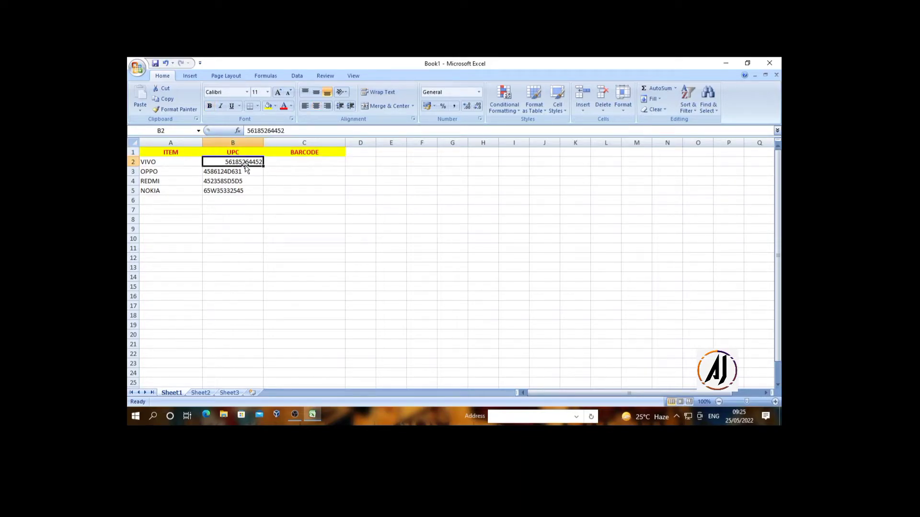
key("Up")
key("Down")
key("Right")
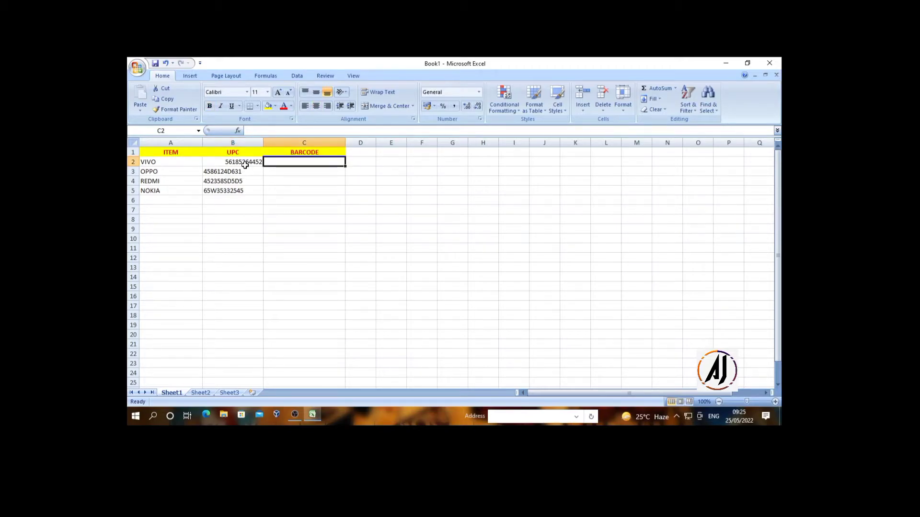
left_click(245, 165)
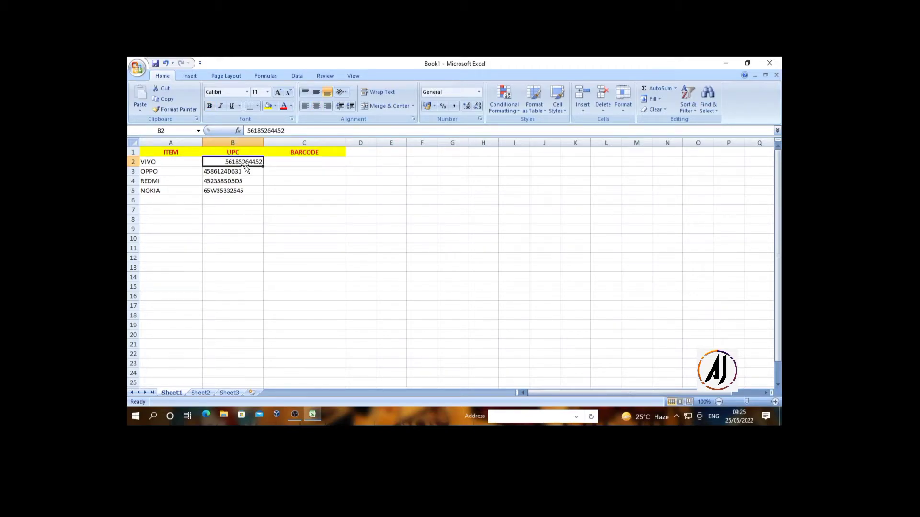
key("Right")
left_click(245, 166)
key("Right")
left_click(245, 166)
key("Right")
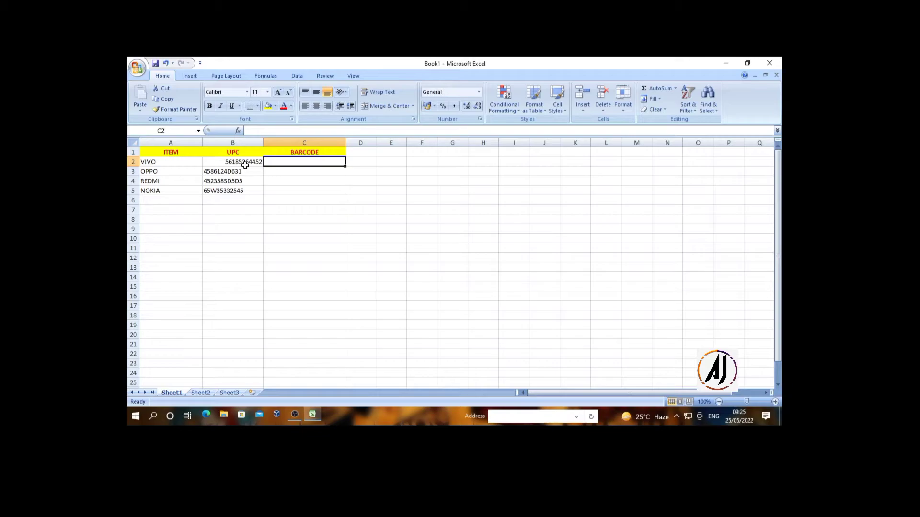
Step: Enter the formula ="*"&B2&"*" in C2 to wrap the VIVO UPC in asterisks
double_click(289, 163)
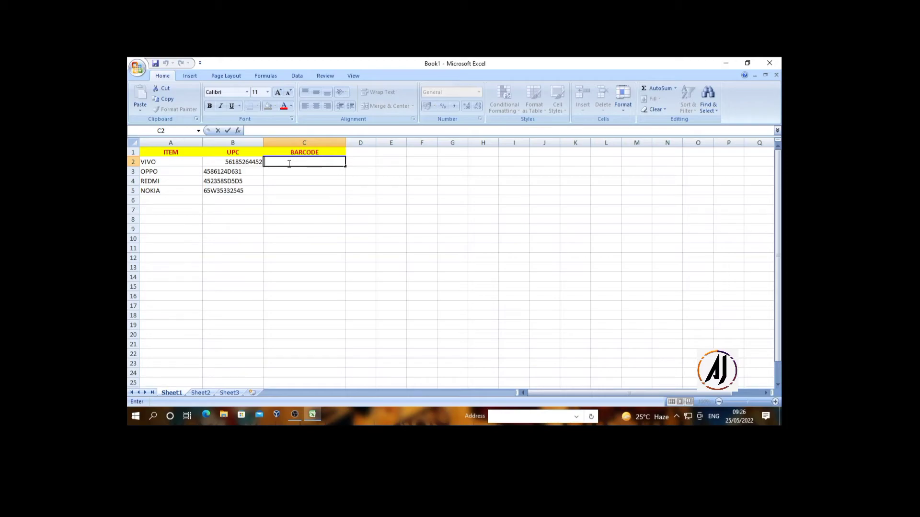
type("=")
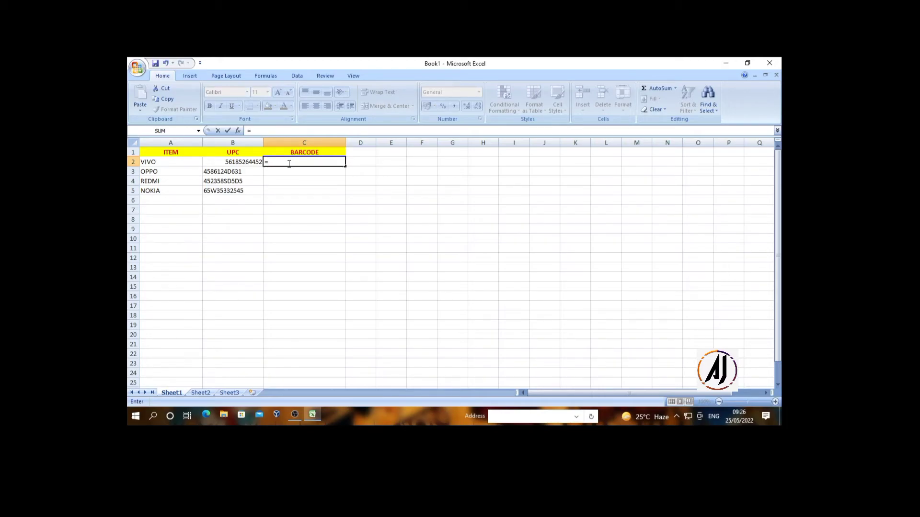
type("\"&")
left_click(246, 161)
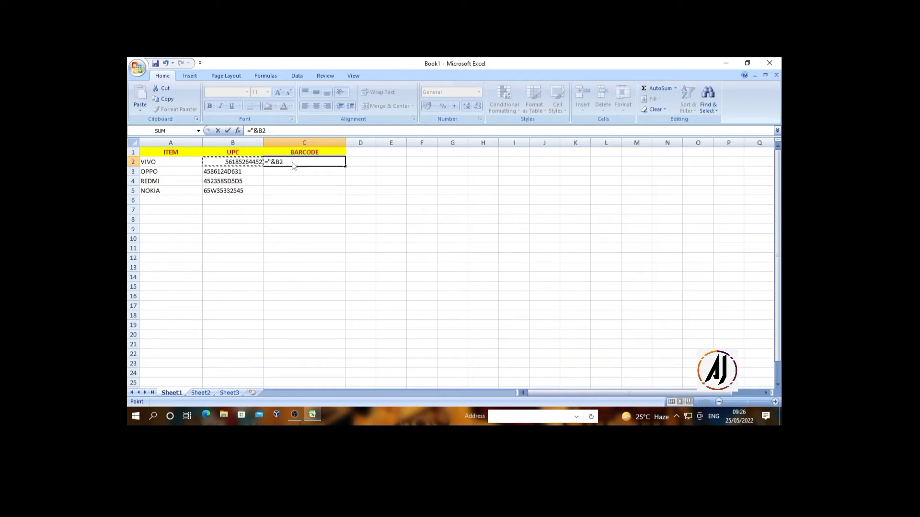
type("&\"")
key("Return")
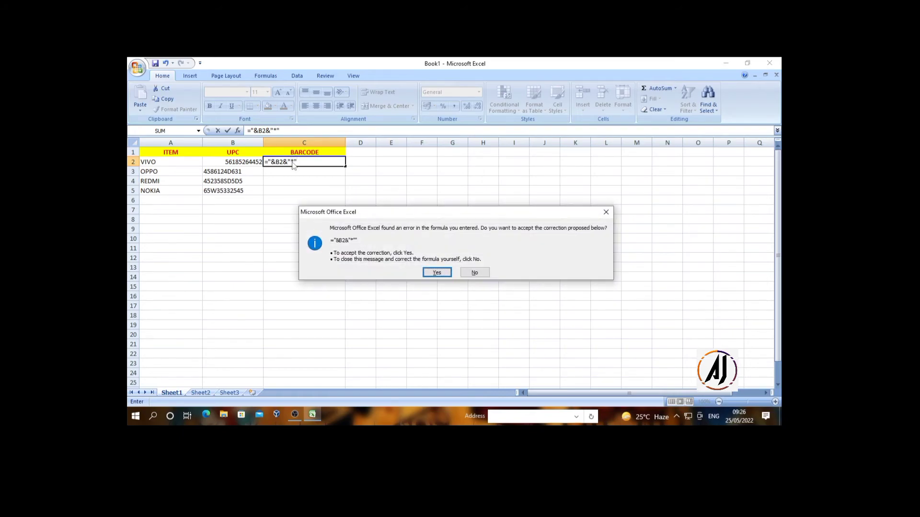
left_click(479, 269)
left_click(622, 215)
left_click(271, 162)
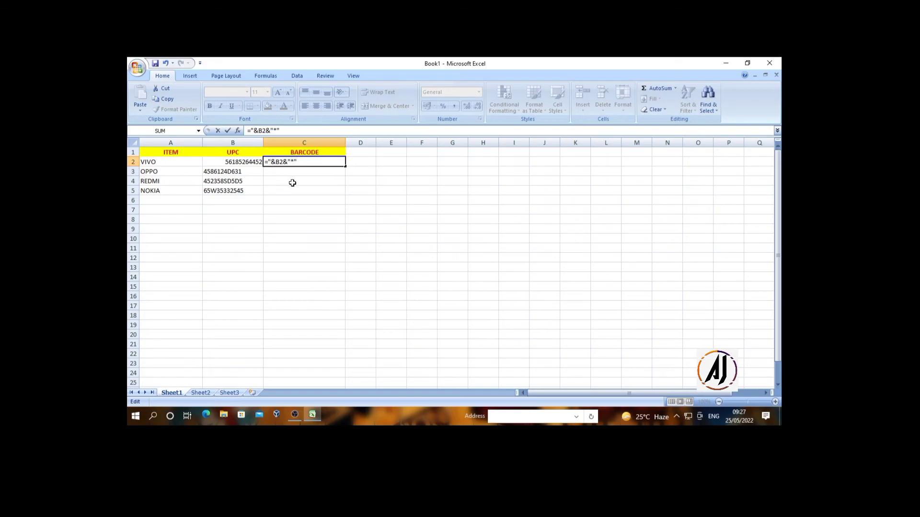
type("*\"")
key("Return")
Step: Fill the barcode formula from C2 down to C5
left_click(331, 161)
left_click_drag(345, 166, 346, 195)
left_click(378, 230)
Step: Apply the IDAHC39M Code 39 barcode font to the formula cells C2 to C5
left_click(240, 163)
left_click_drag(305, 163, 309, 182)
left_click(306, 220)
left_click_drag(239, 164, 317, 200)
left_click(359, 219)
left_click_drag(274, 161, 300, 191)
left_click(247, 92)
scroll(259, 303, "down", 20)
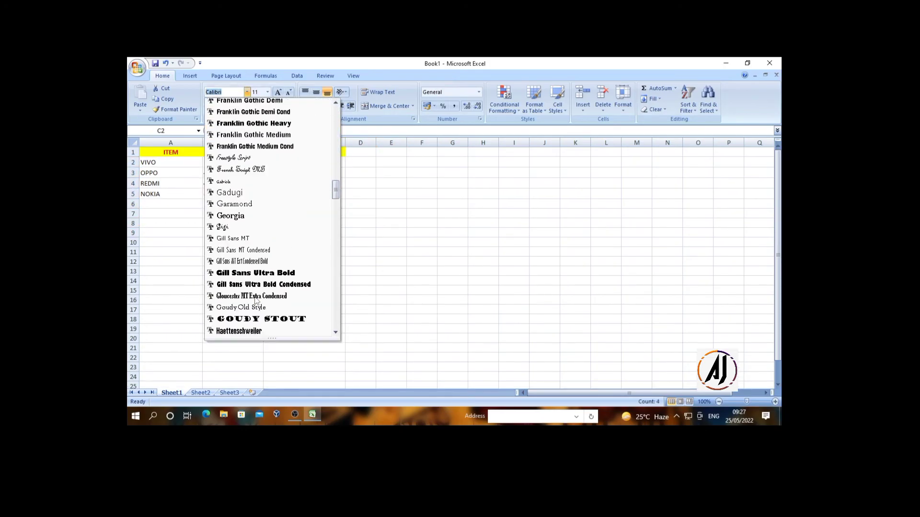
left_click(258, 301)
Step: Centre the contents of cells A2 to C5 both horizontally and vertically
left_click_drag(168, 177, 357, 301)
left_click(317, 106)
left_click(316, 93)
left_click(452, 219)
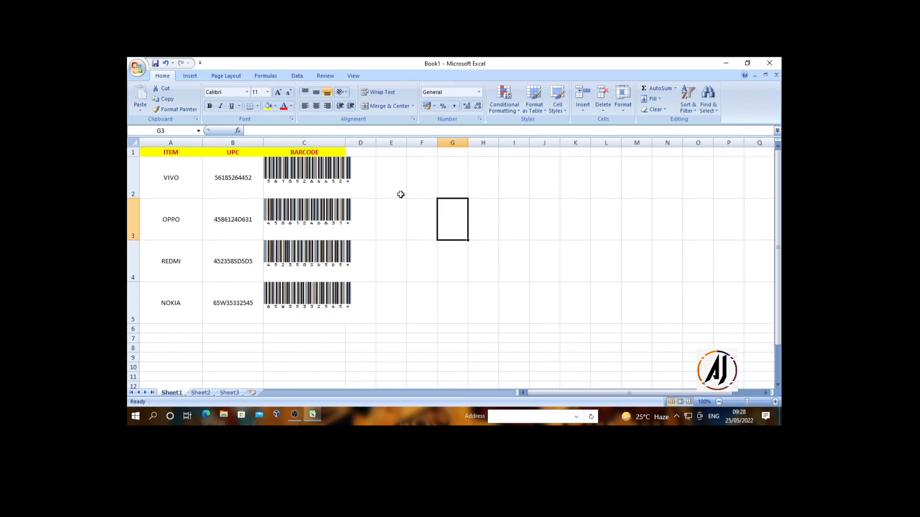
Step: Select the barcode cells C2 to C5 and open the print preview
left_click_drag(287, 175, 304, 307)
left_click(138, 68)
mouse_move(155, 173)
left_click(226, 149)
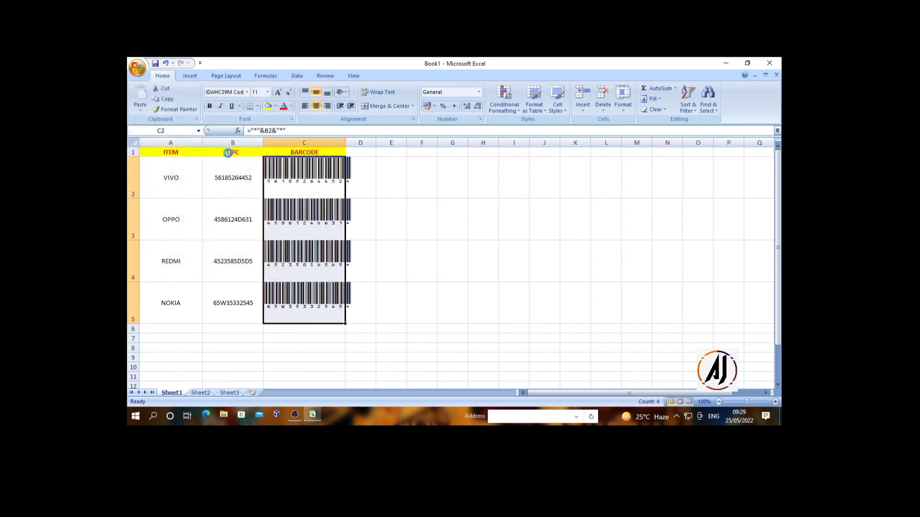